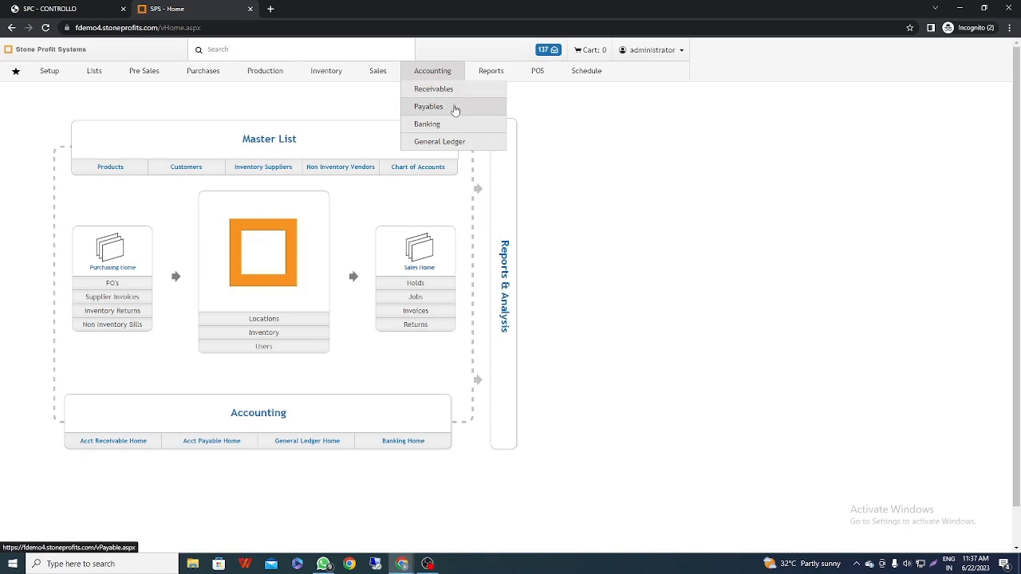
# From Banking Home, run the A/R Aging Summary for all locations as of 06/22/2023, review it through its totals, and go back
pyautogui.click(452, 126)
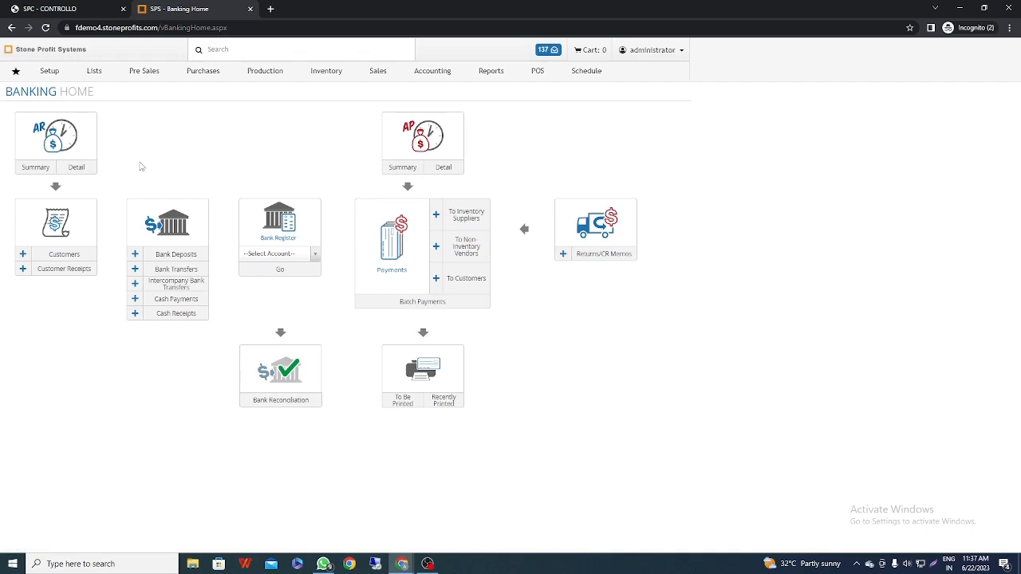
pyautogui.moveTo(431, 73)
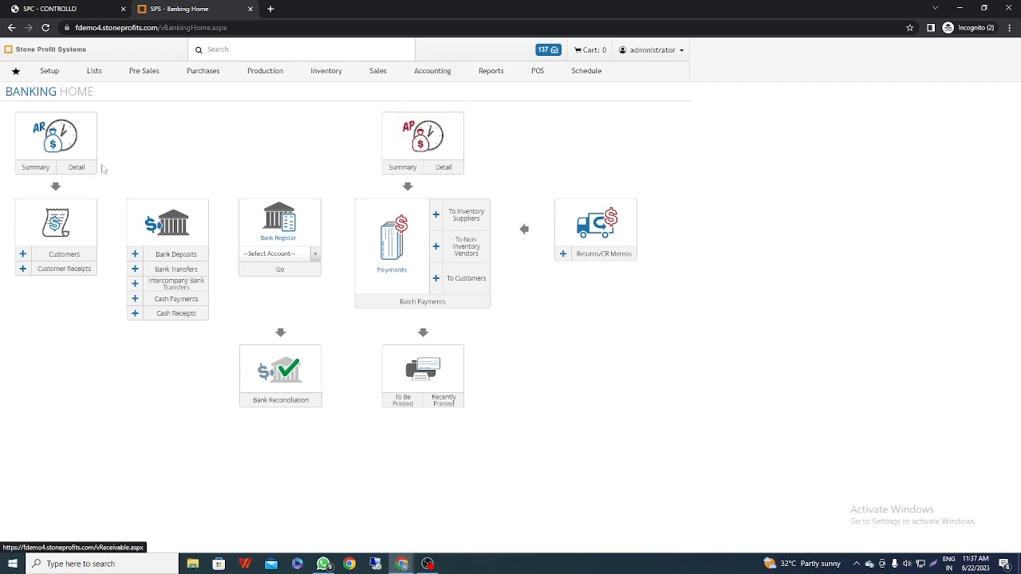
pyautogui.click(34, 165)
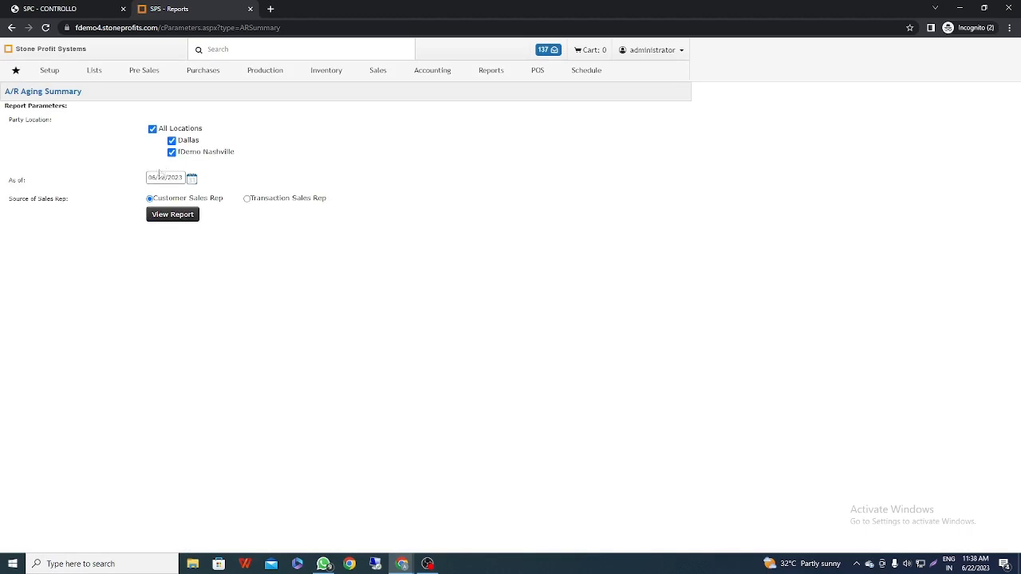
pyautogui.click(184, 217)
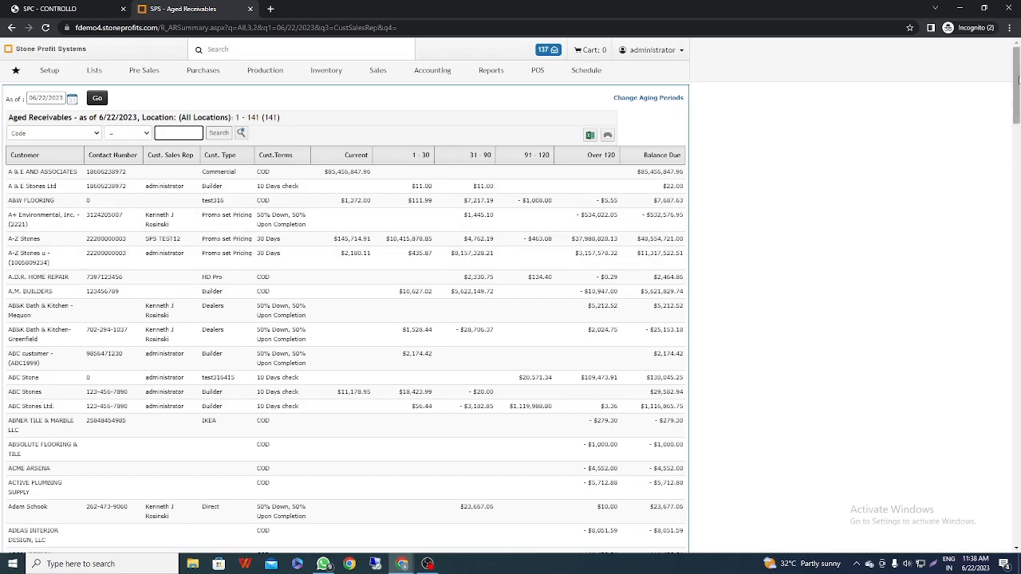
pyautogui.moveTo(1016, 87); pyautogui.dragTo(1016, 511)
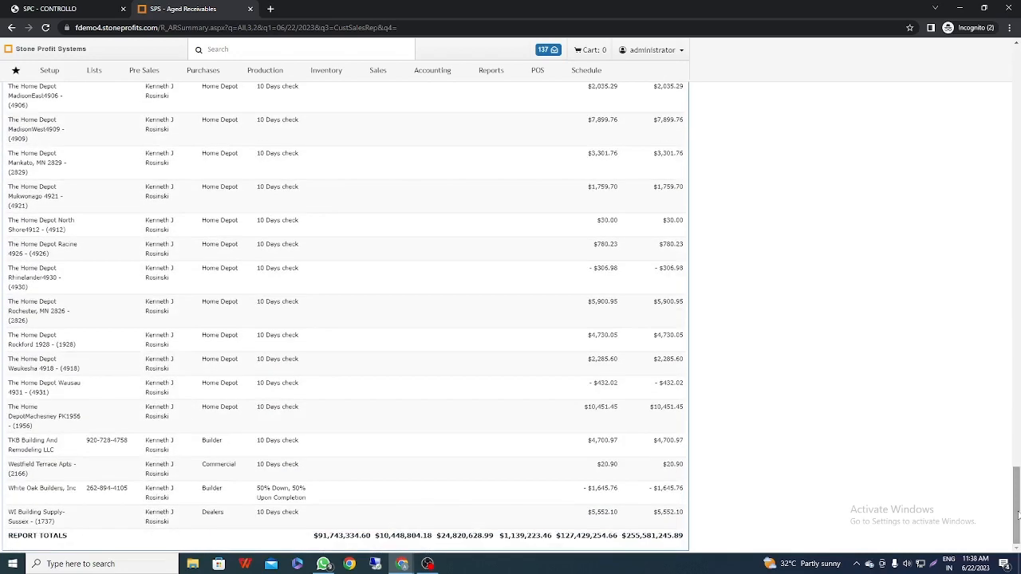
pyautogui.rightClick(11, 27)
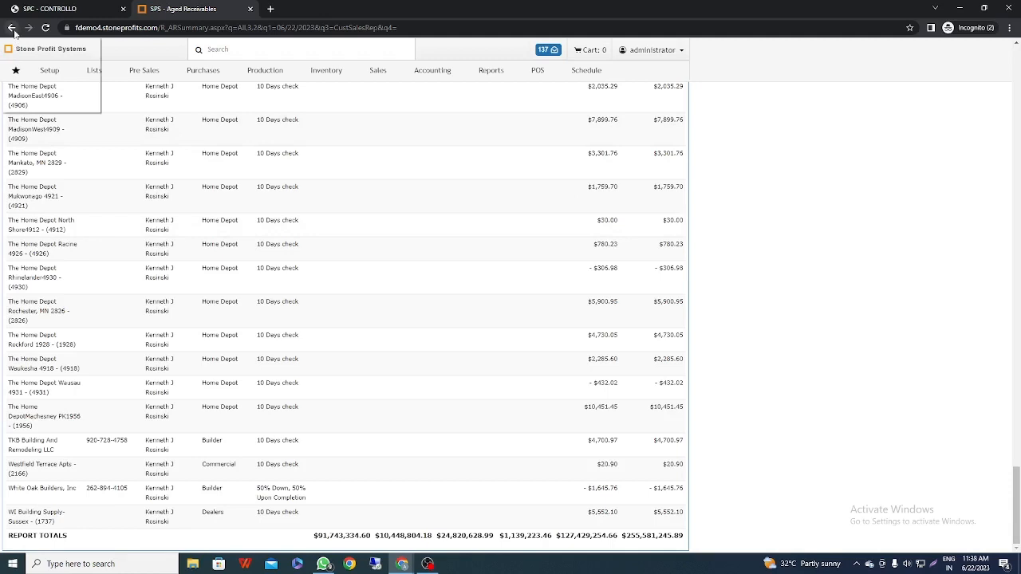
pyautogui.click(40, 56)
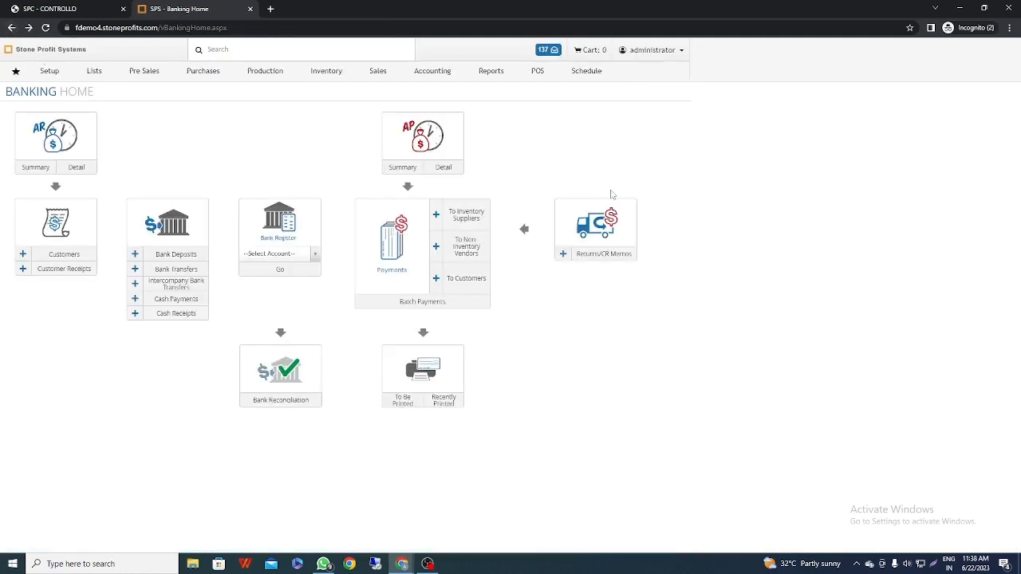
# View the Aged Payables detail report for all locations as of 06/22/2023, and return to Banking Home
pyautogui.click(442, 149)
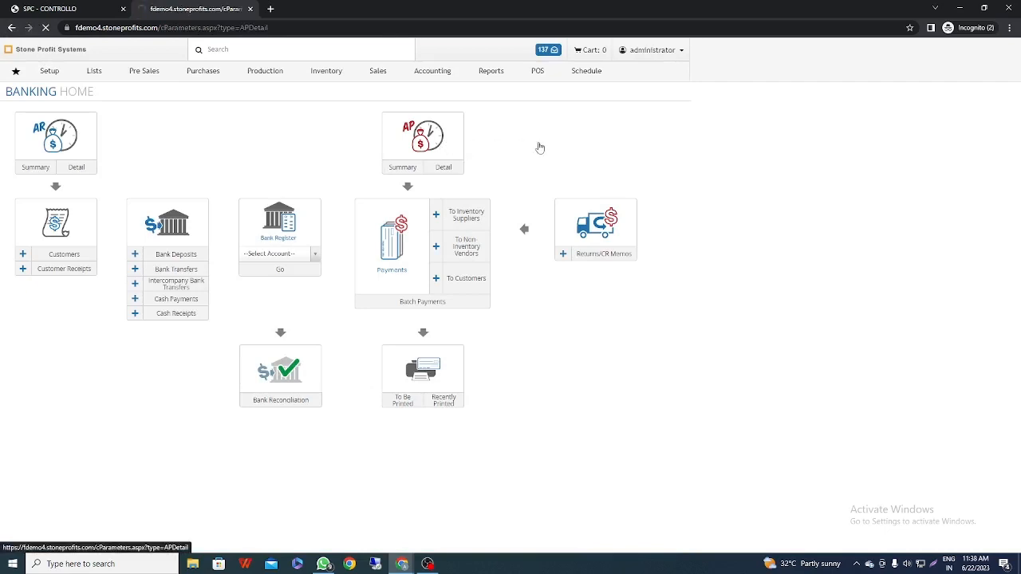
pyautogui.click(173, 205)
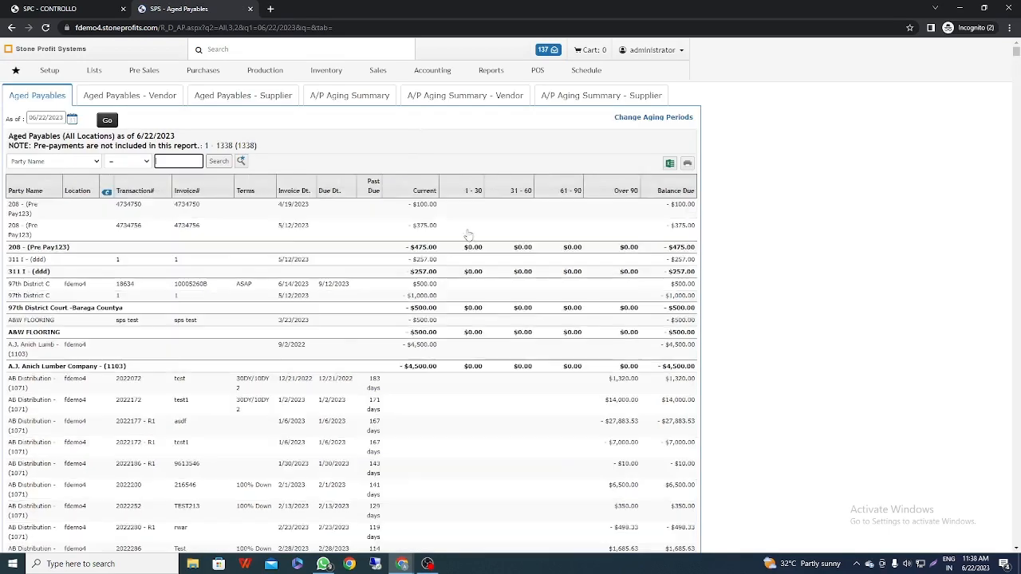
pyautogui.moveTo(1017, 53)
pyautogui.mouseDown()
pyautogui.moveTo(1017, 541)
pyautogui.moveTo(1014, 49)
pyautogui.mouseUp()
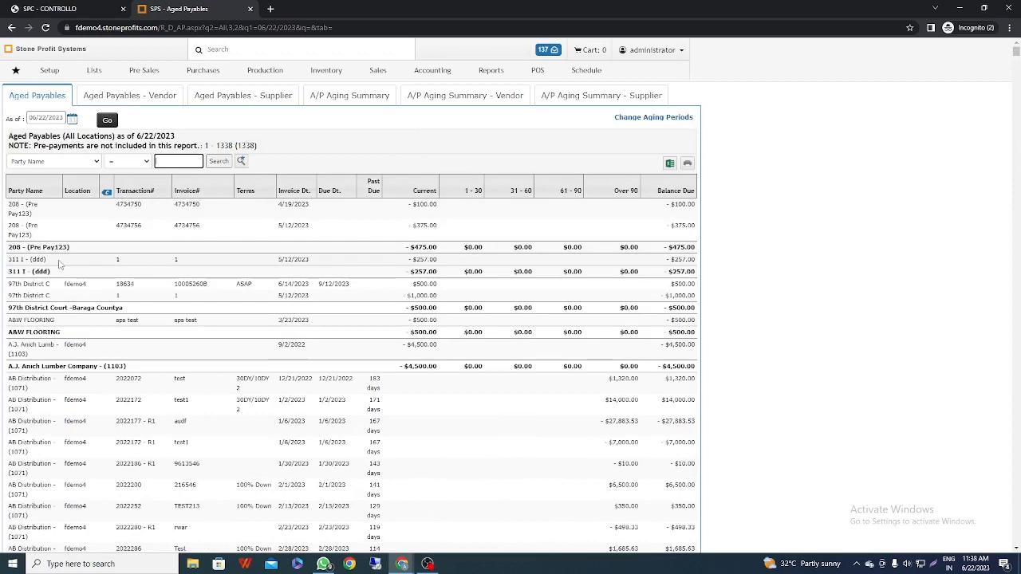
pyautogui.rightClick(11, 27)
pyautogui.click(74, 90)
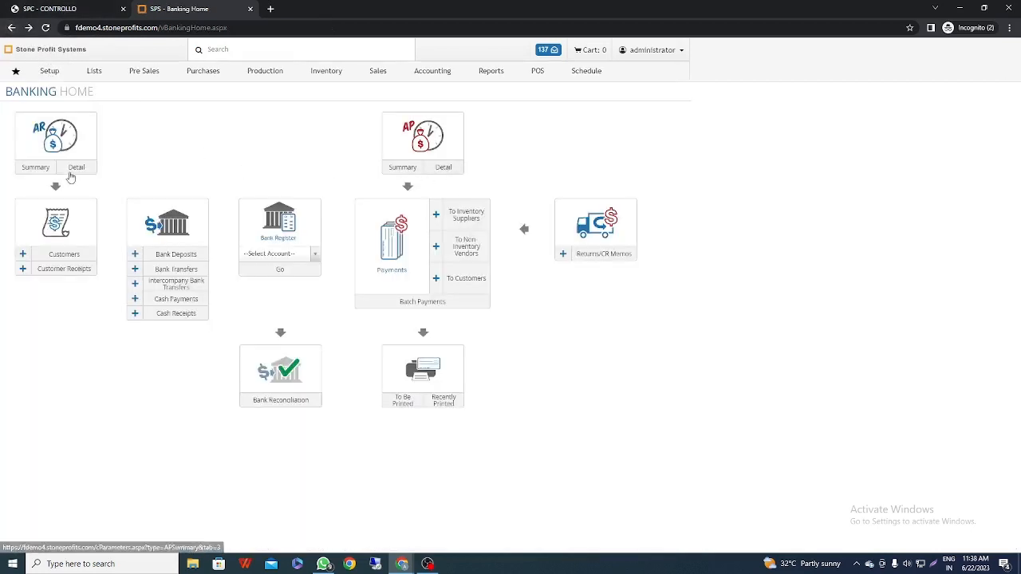
# Run the Aged Payables detail report a second time with the default parameters, and go back to Banking Home
pyautogui.click(444, 171)
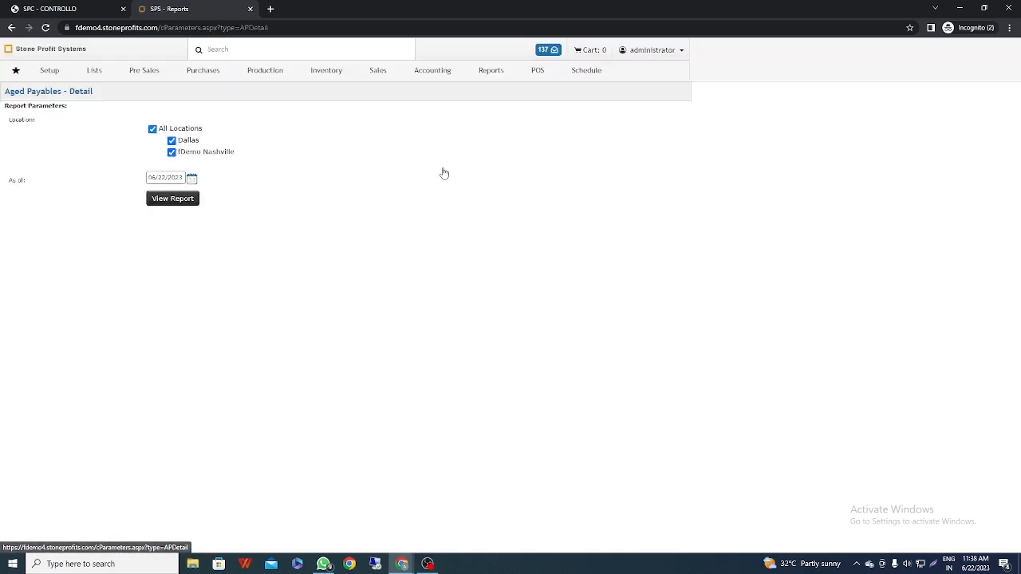
pyautogui.click(189, 202)
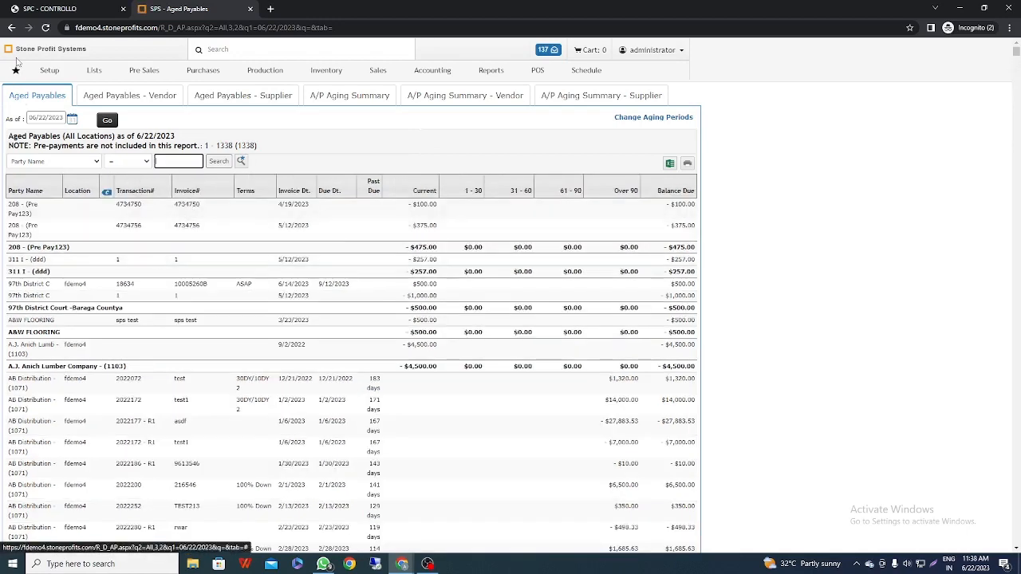
pyautogui.rightClick(11, 27)
pyautogui.click(39, 57)
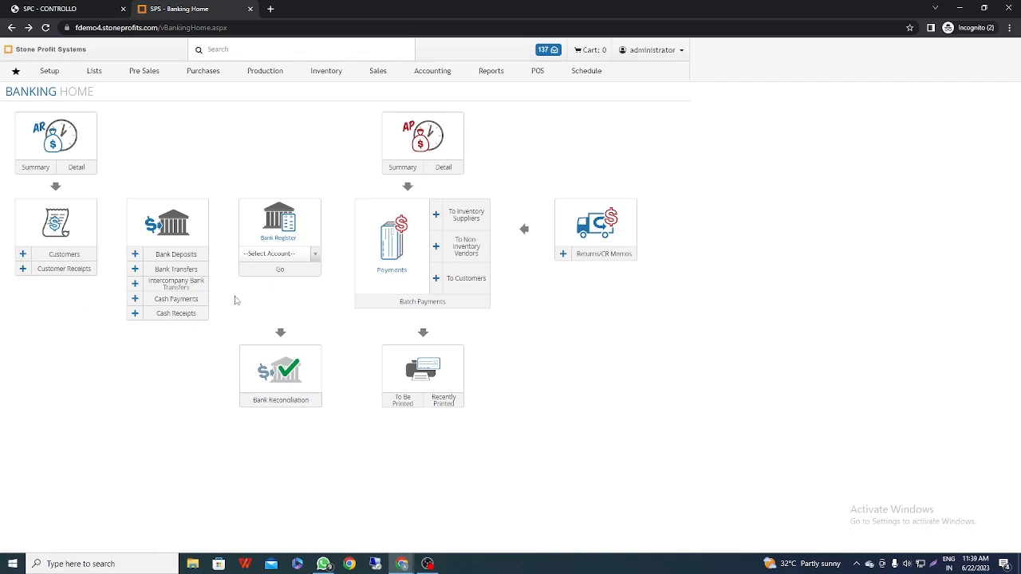
# Start a new bank deposit and select the May 12, 2023 cash receipt of $5.39 from A+ Environmental, Inc
pyautogui.click(136, 257)
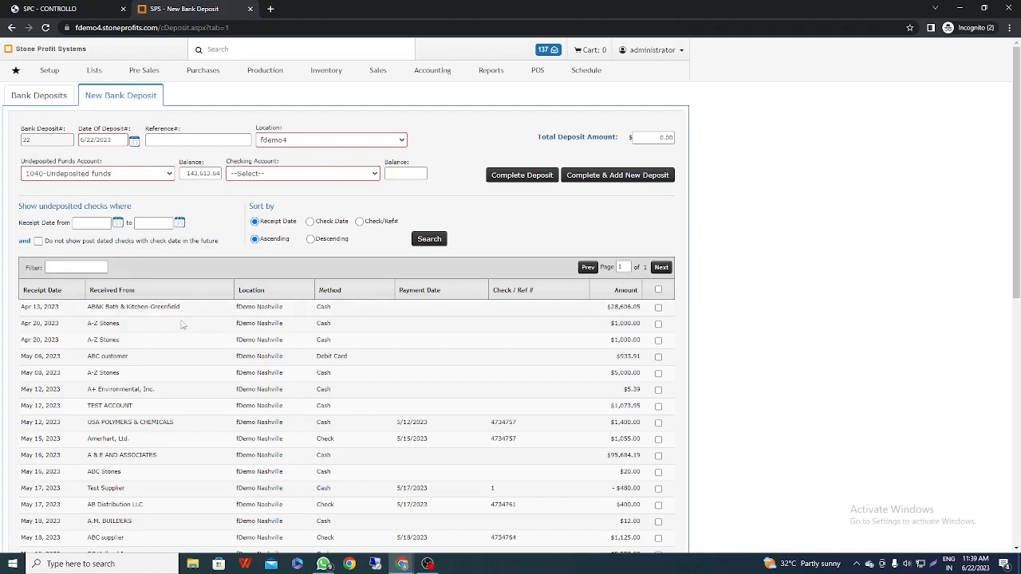
pyautogui.scroll(-1, 183, 331)
pyautogui.scroll(-1, 183, 331)
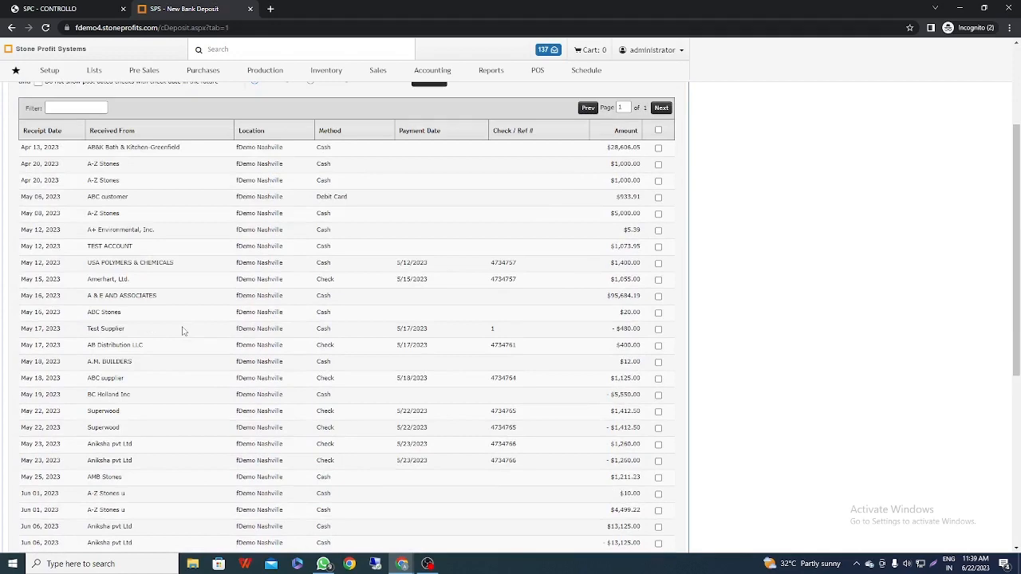
pyautogui.scroll(1, 183, 331)
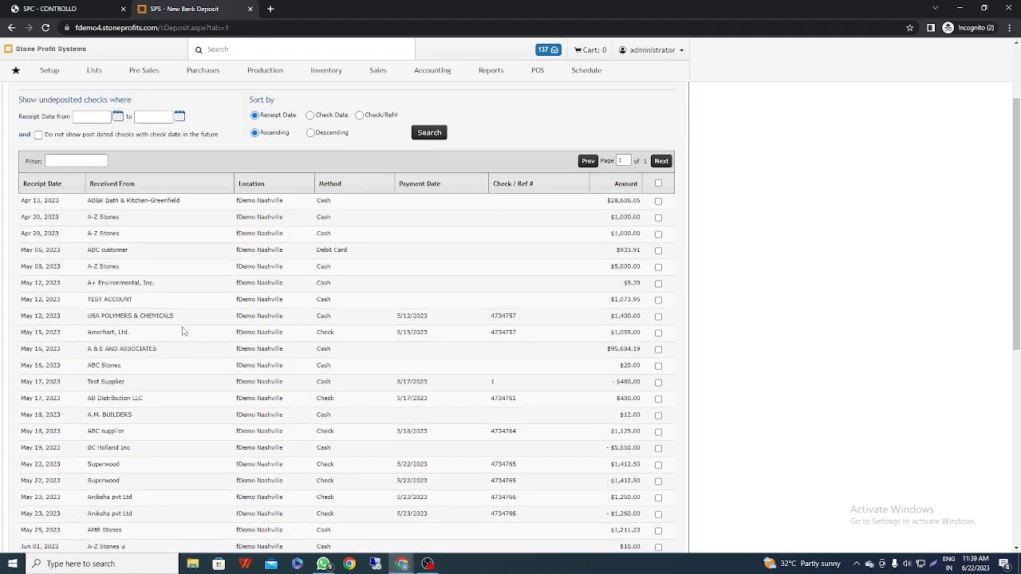
pyautogui.click(658, 283)
pyautogui.scroll(2, 343, 330)
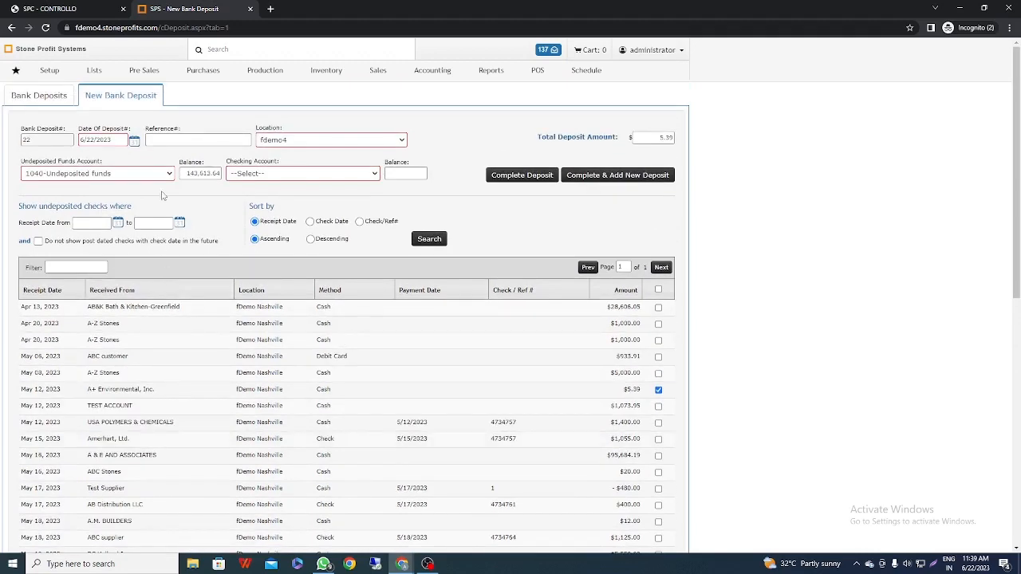
# Complete the deposit into the checking account 10001-US Bank Account, and return to Banking Home
pyautogui.click(297, 177)
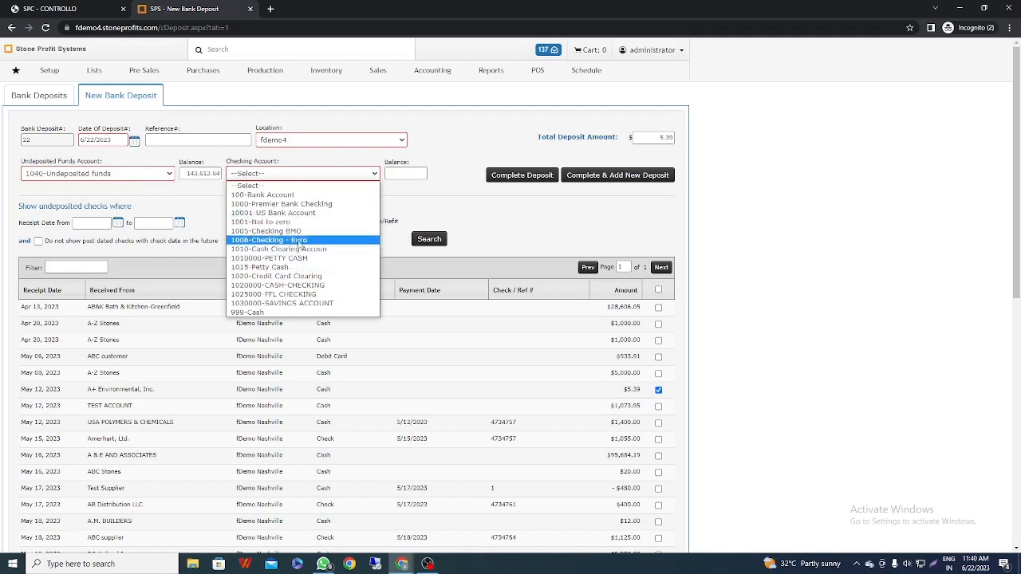
pyautogui.click(304, 214)
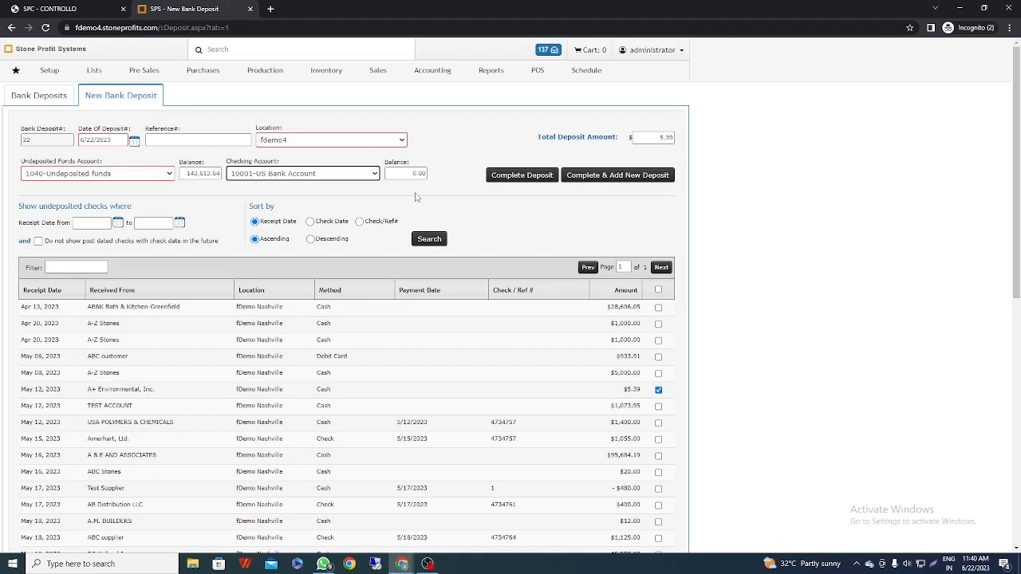
pyautogui.click(526, 175)
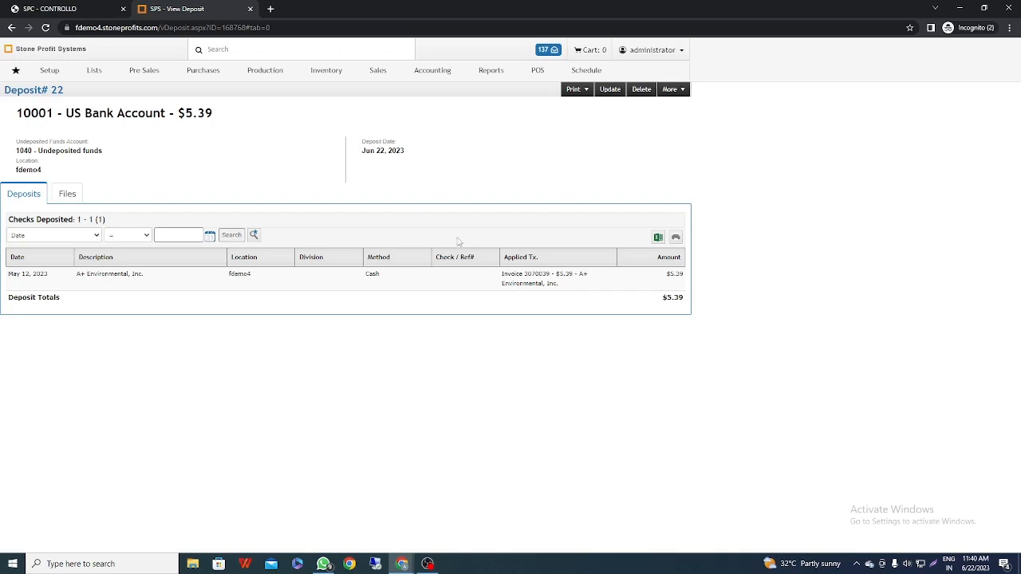
pyautogui.rightClick(11, 28)
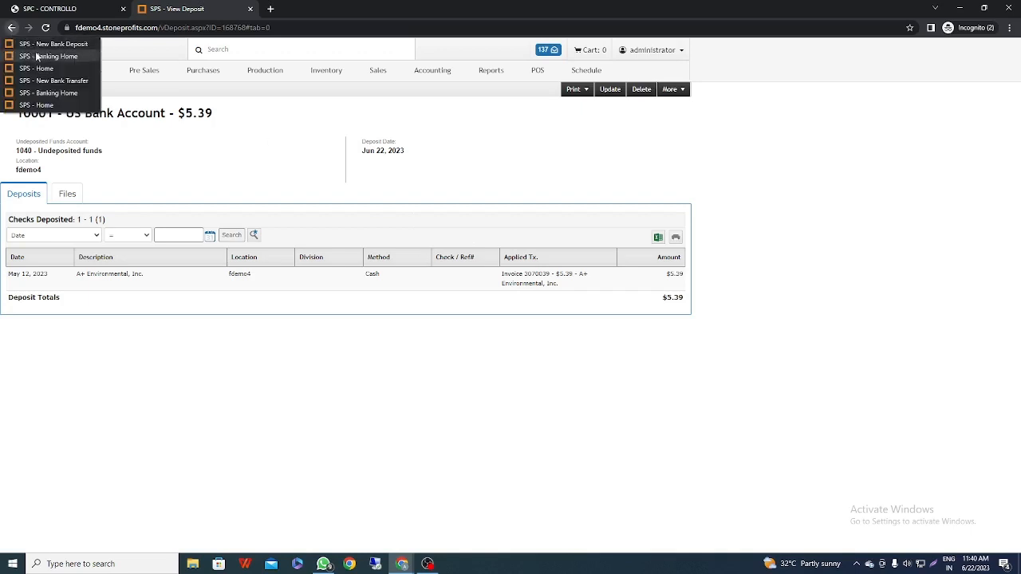
pyautogui.click(38, 56)
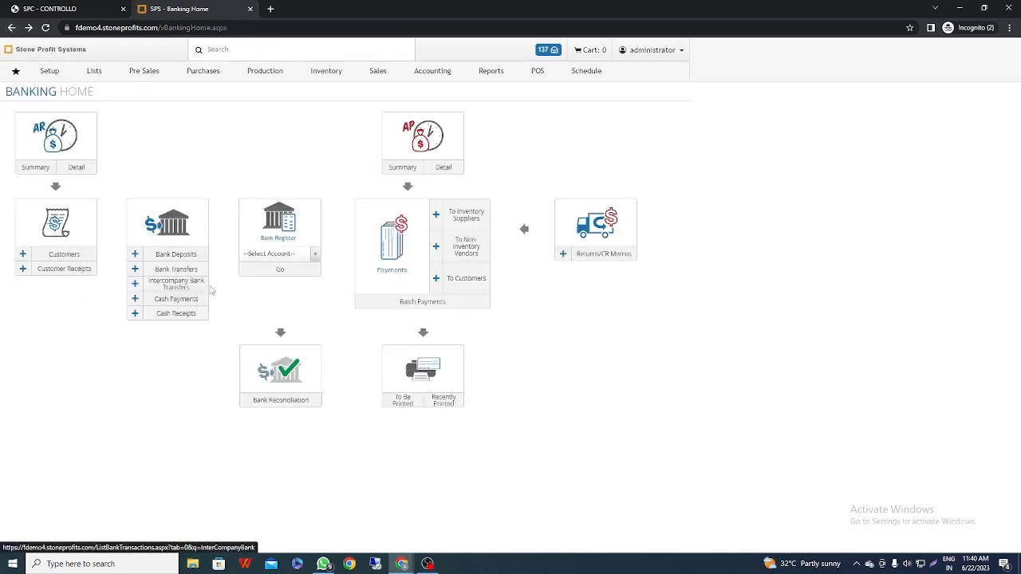
# Start a new bank transfer with 100-Bank Account as the source account and fdemo4 as its location
pyautogui.click(136, 270)
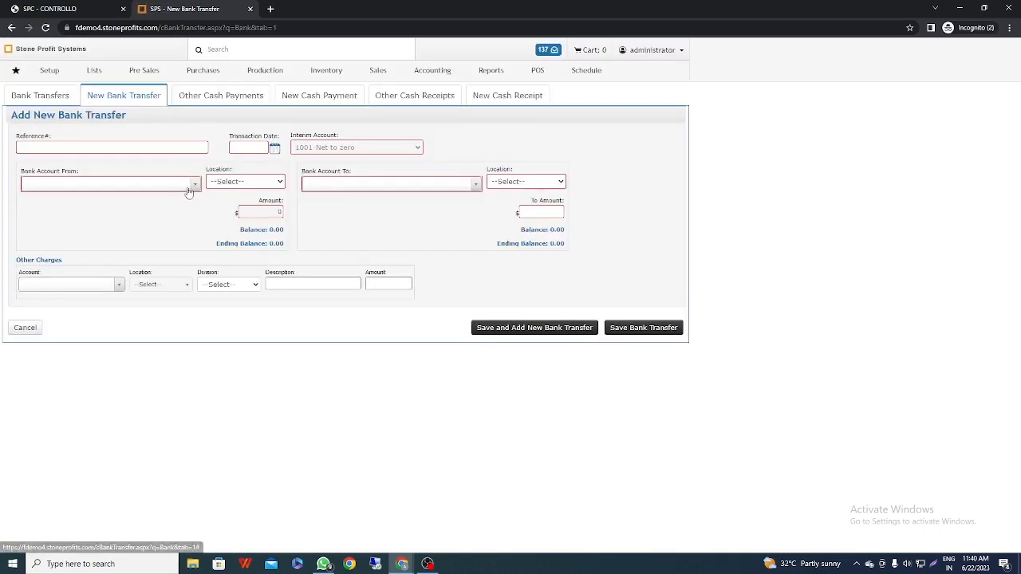
pyautogui.click(195, 184)
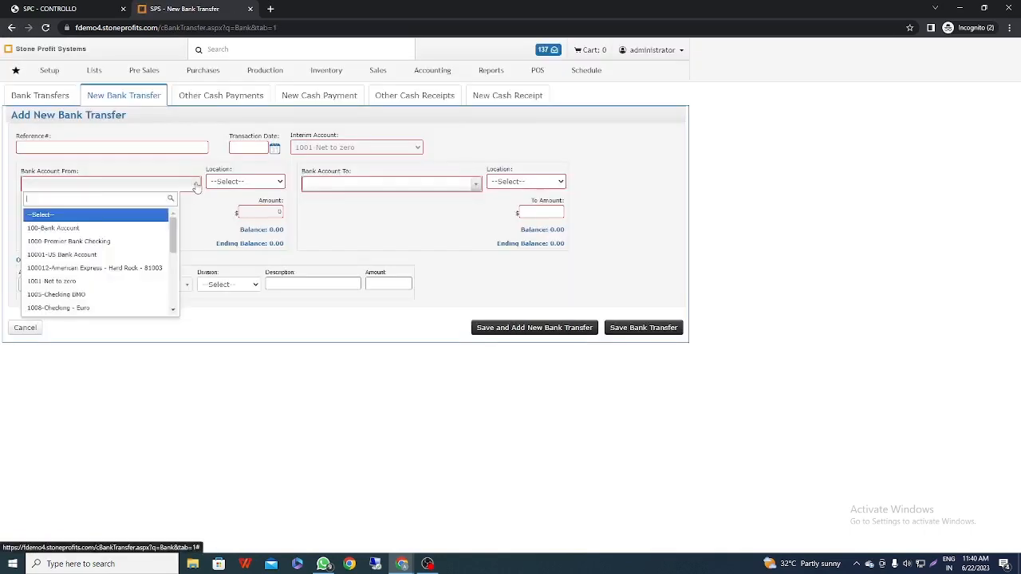
pyautogui.click(108, 230)
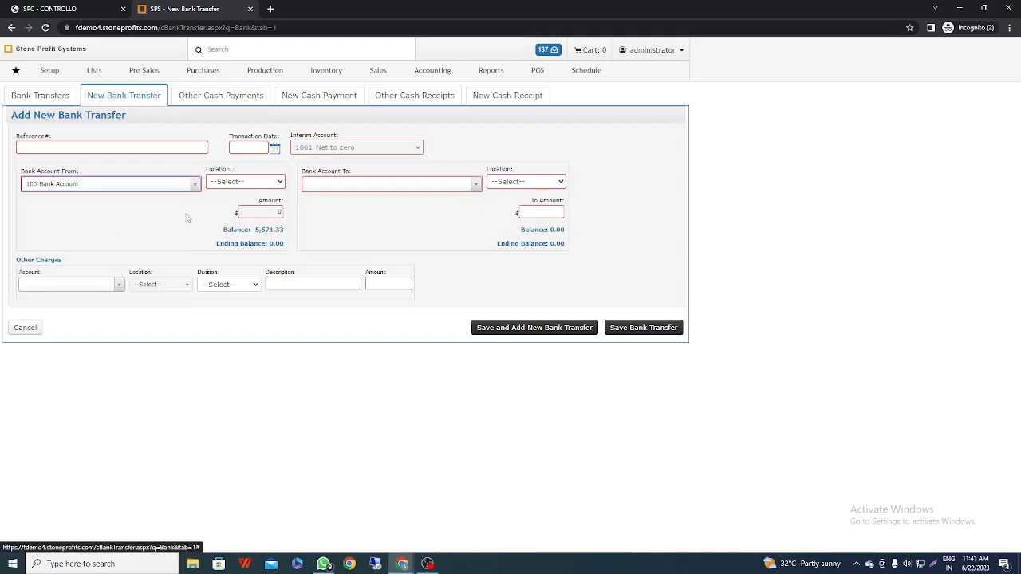
pyautogui.click(244, 183)
pyautogui.click(224, 212)
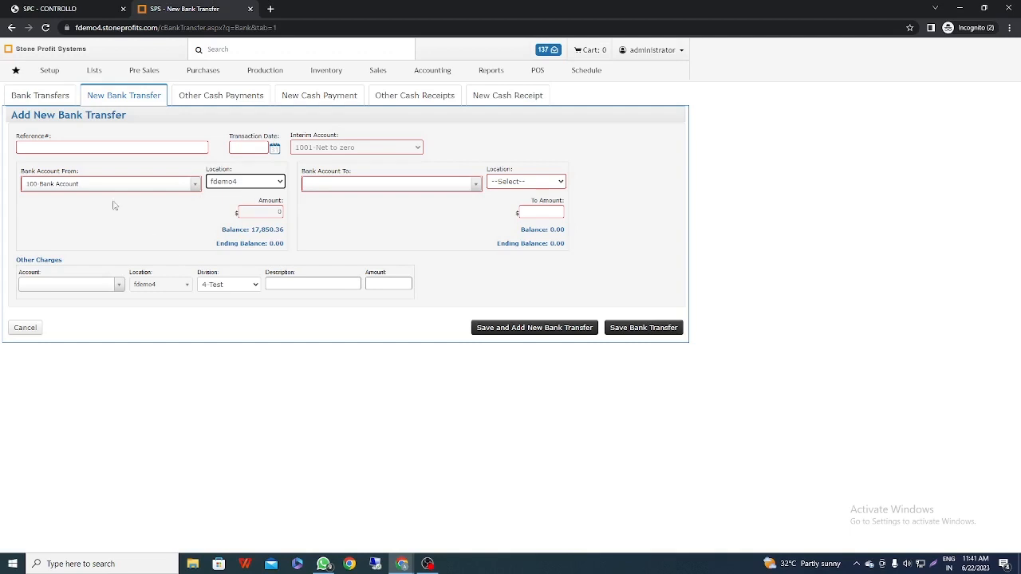
# Change the transfer's source account to 1040-Undeposited funds
pyautogui.click(399, 185)
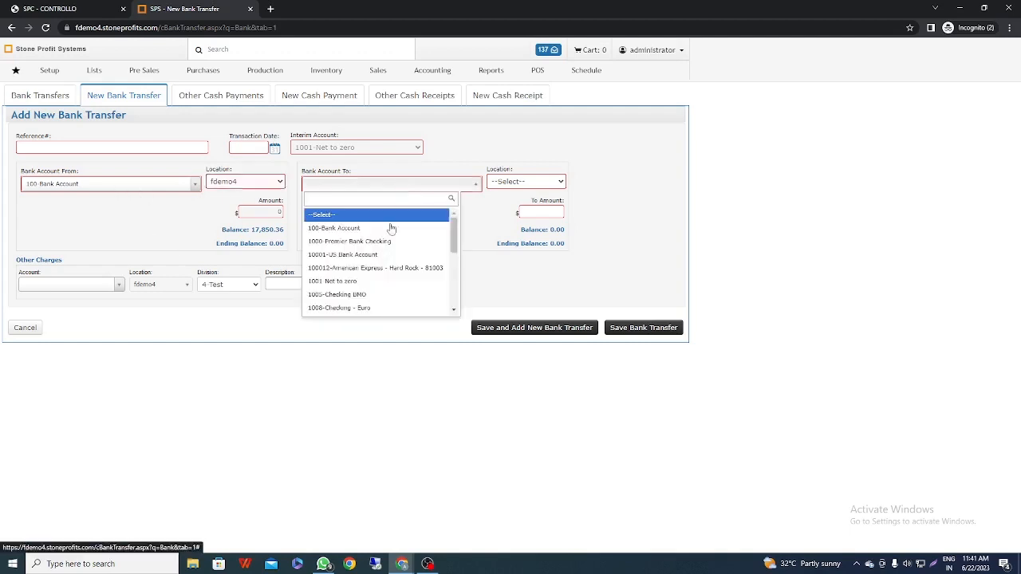
pyautogui.scroll(-3, 383, 255)
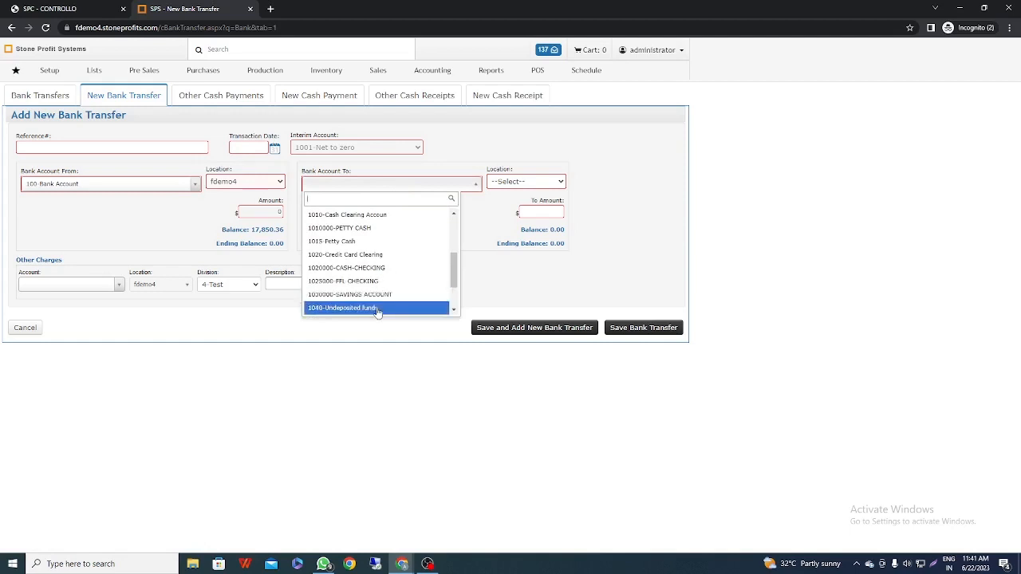
pyautogui.click(170, 185)
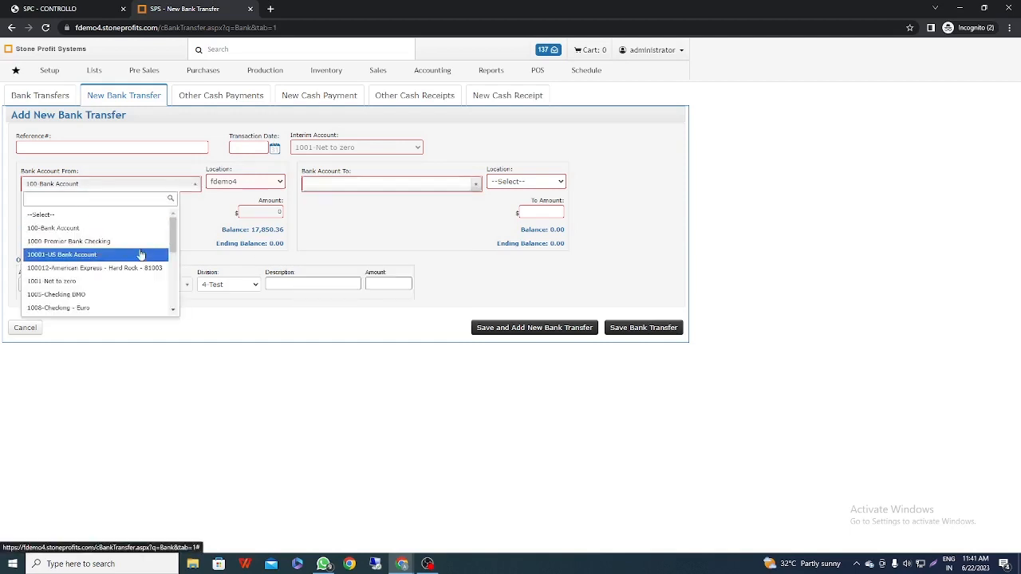
pyautogui.scroll(-5, 139, 257)
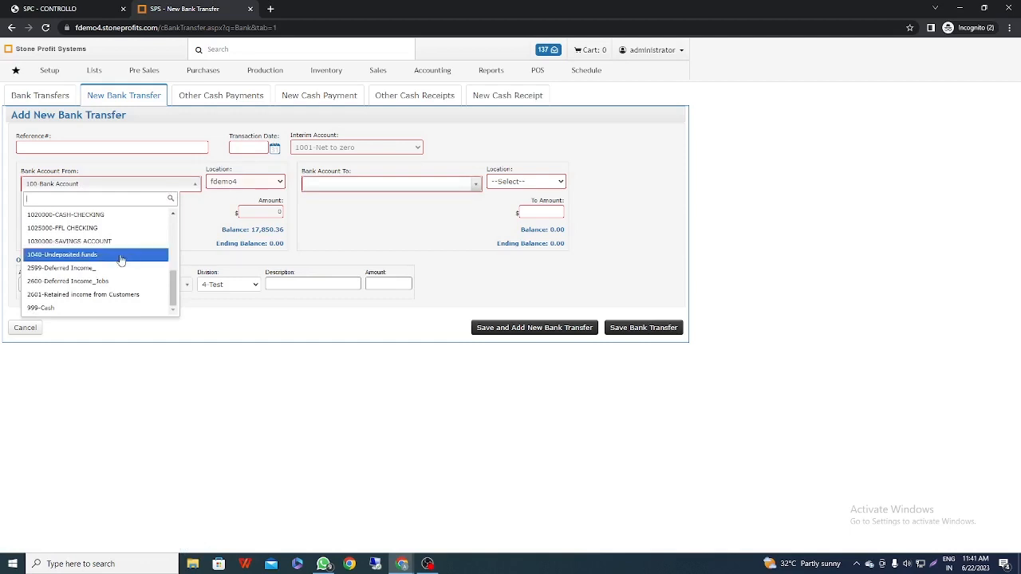
pyautogui.click(120, 255)
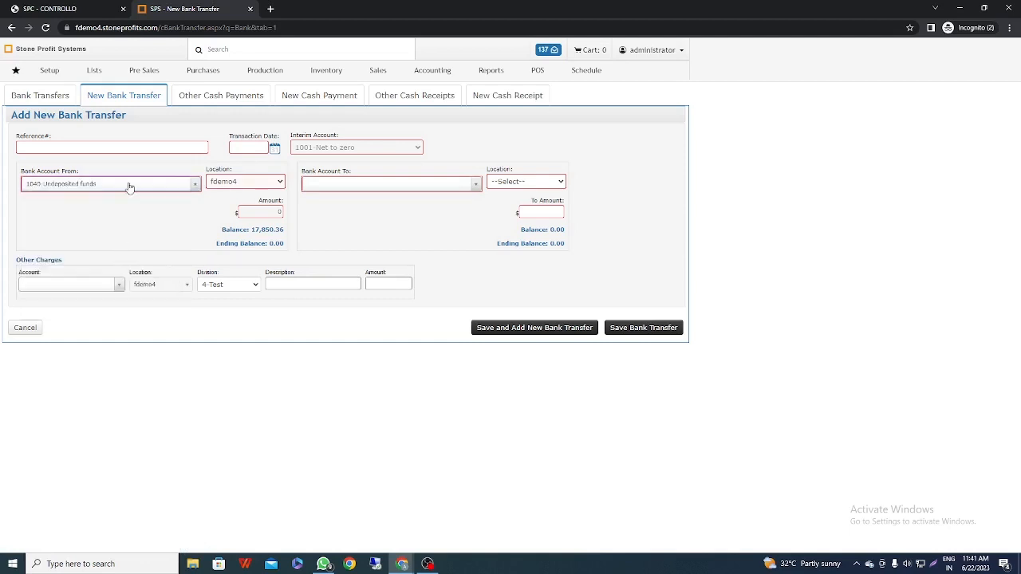
# Set the transfer's destination to 100-Bank Account at location fdemo4 with an amount of $1000
pyautogui.click(383, 184)
pyautogui.click(368, 228)
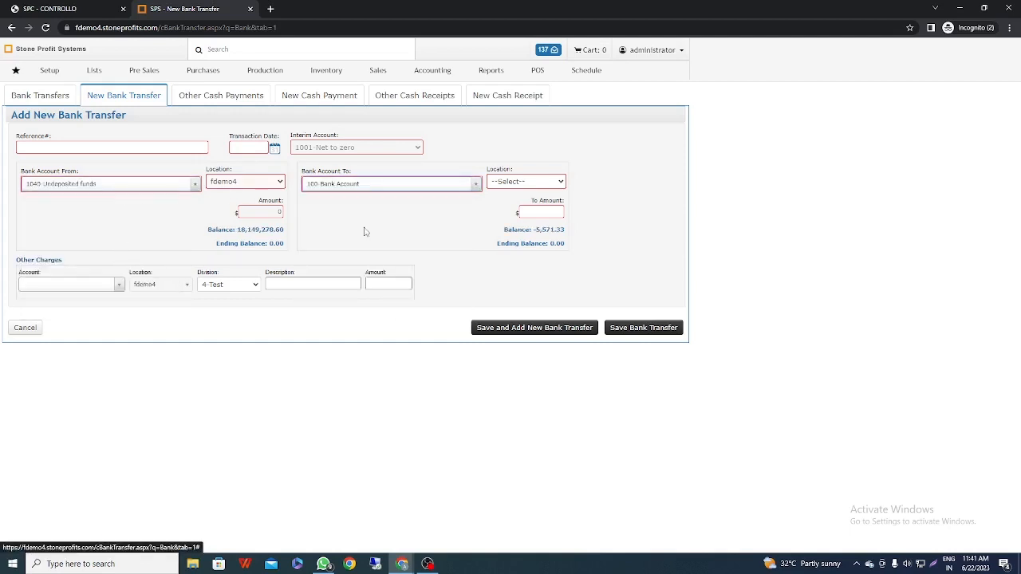
pyautogui.click(526, 184)
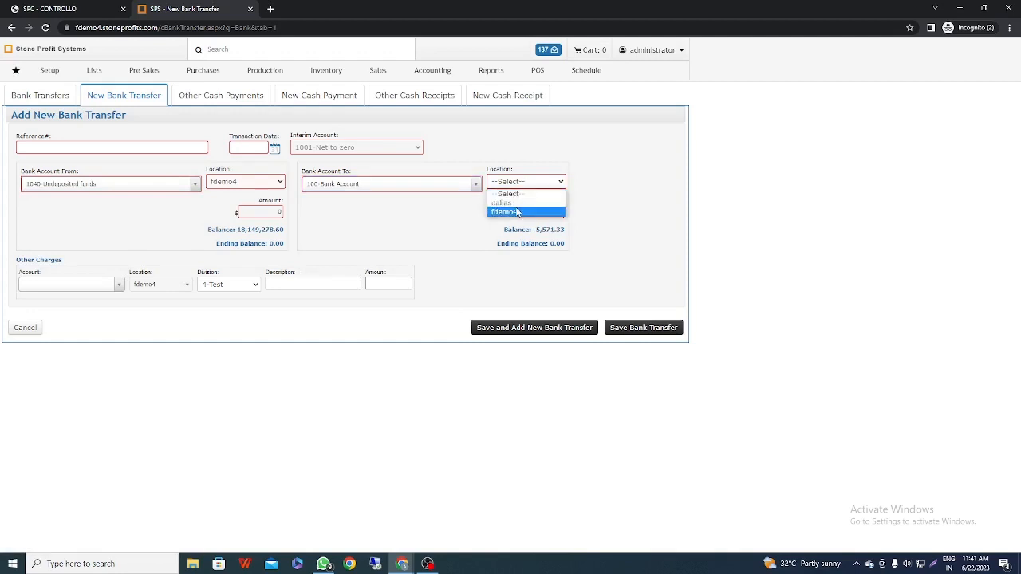
pyautogui.click(517, 213)
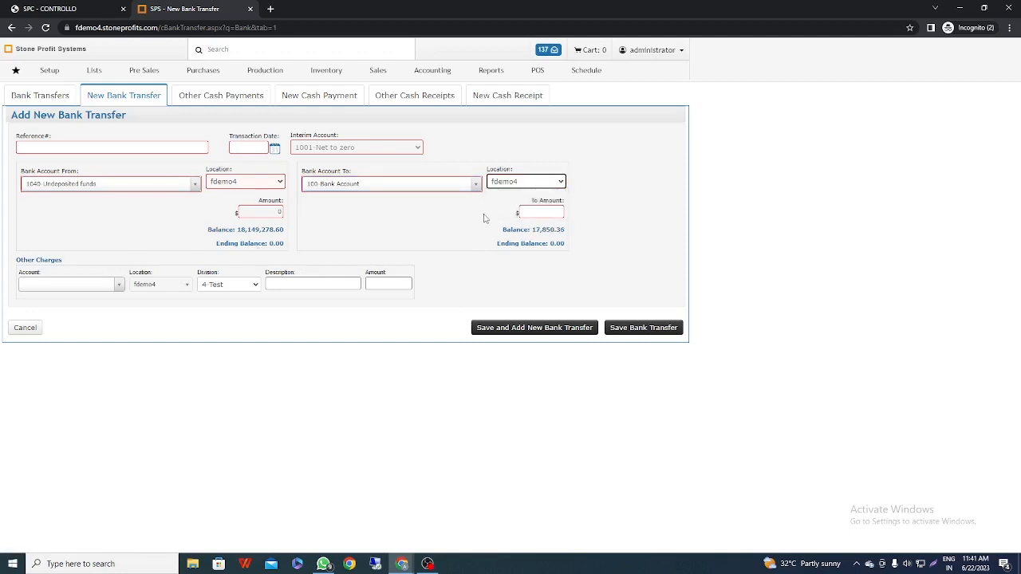
pyautogui.click(532, 214)
# Enter reference 14785 and transaction date June 22, 2023, save the bank transfer, and return to Banking Home
pyautogui.click(120, 146)
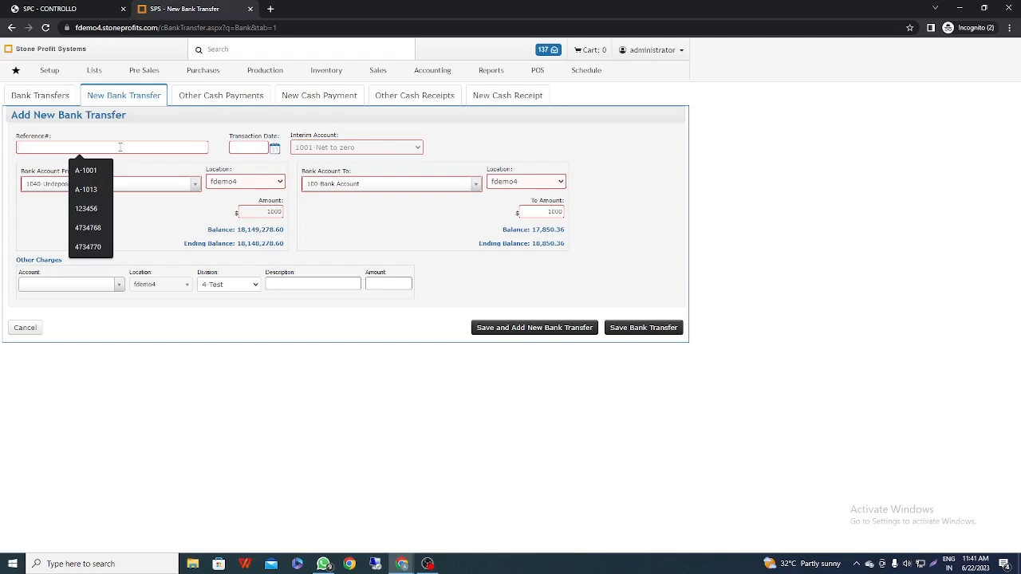
pyautogui.write('14785')
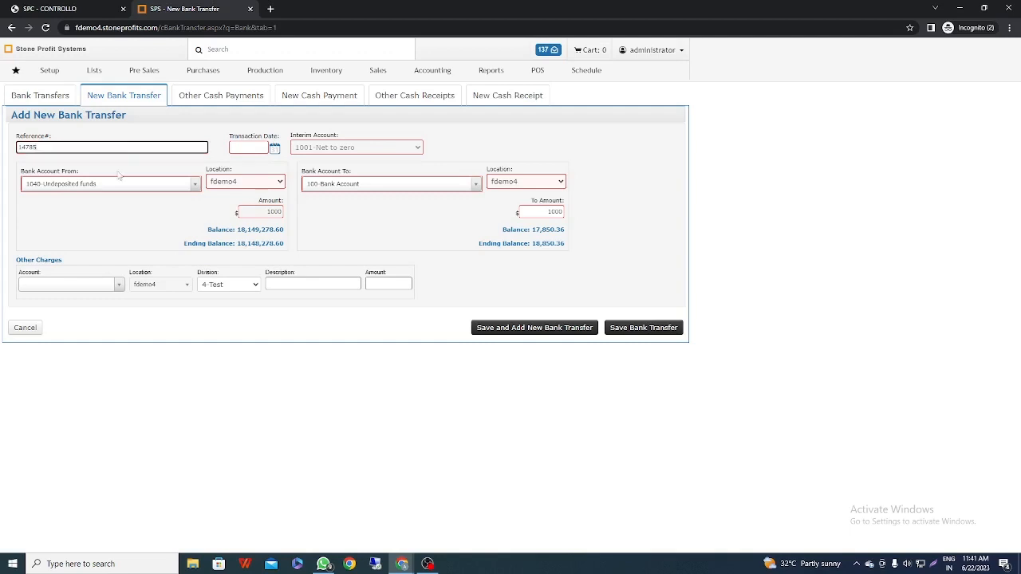
pyautogui.click(273, 148)
pyautogui.click(292, 234)
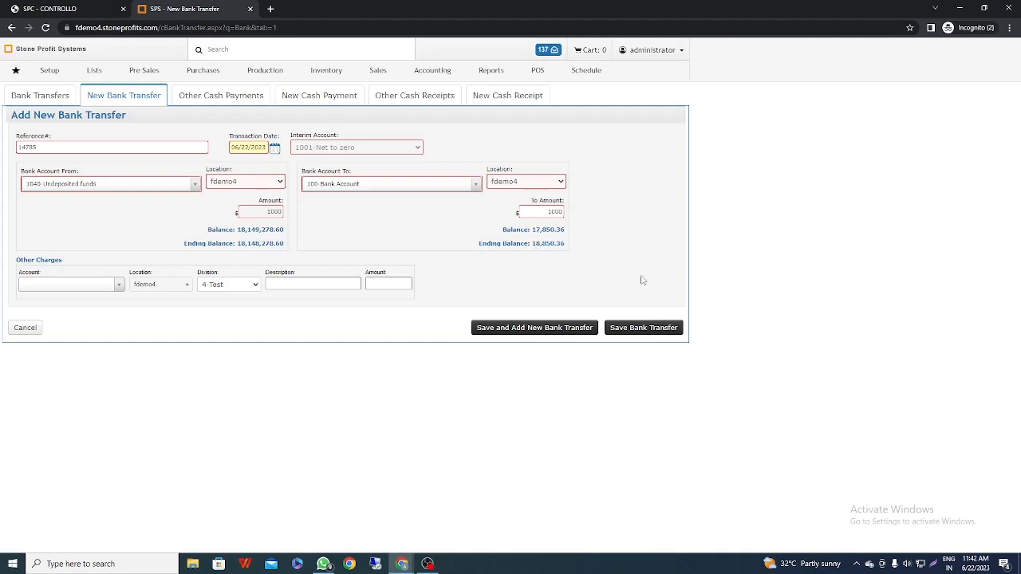
pyautogui.click(642, 330)
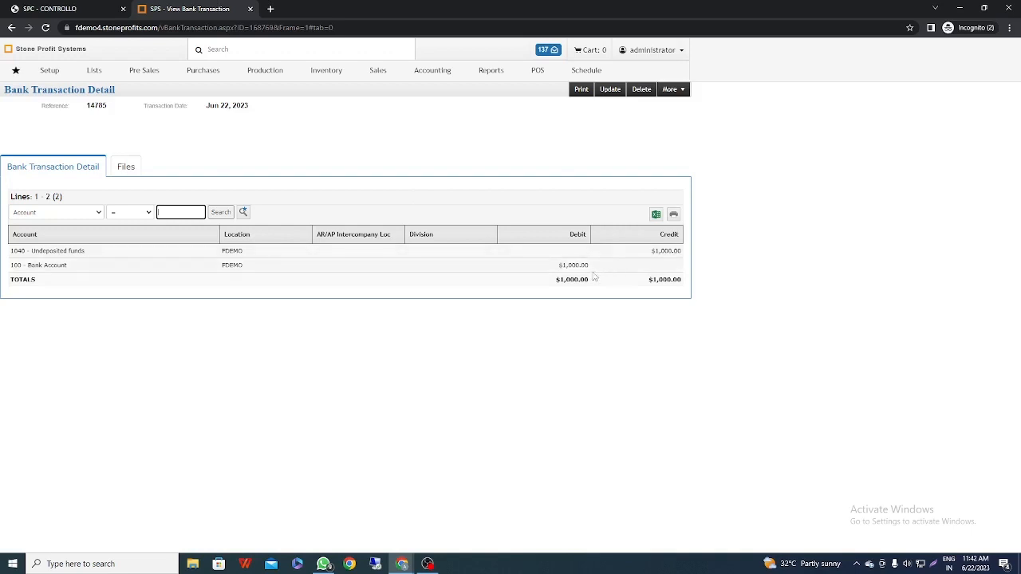
pyautogui.rightClick(12, 27)
pyautogui.click(40, 57)
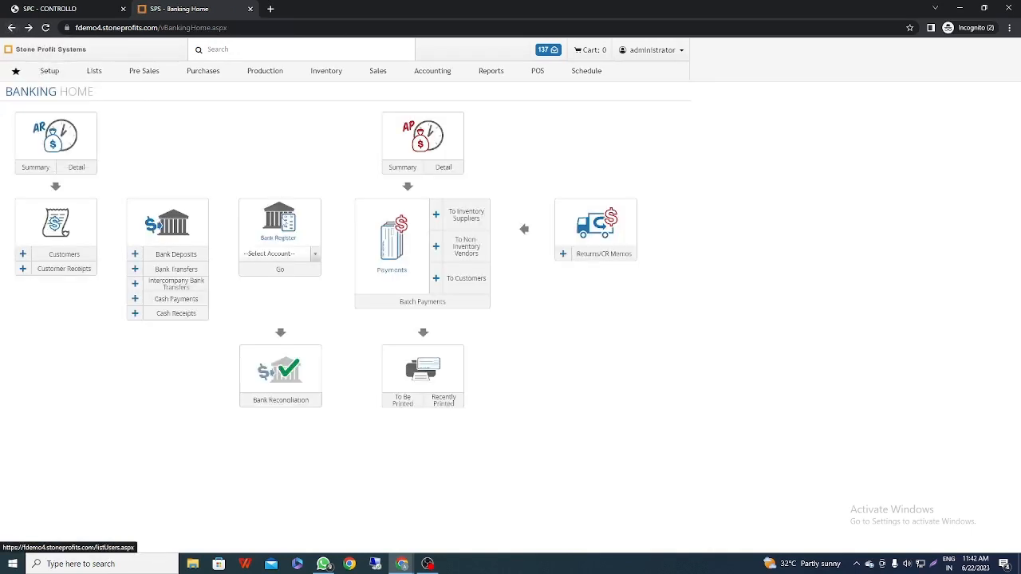